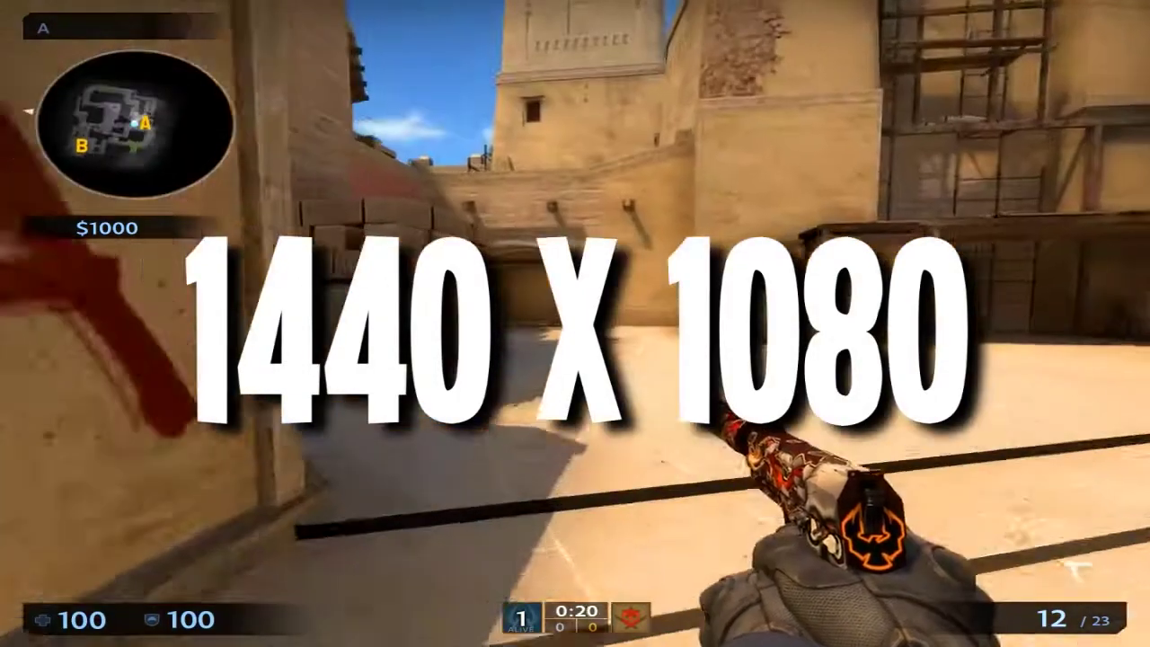
Pause the running CS:GO match with Esc to bring up the in-game menu
key(Escape)
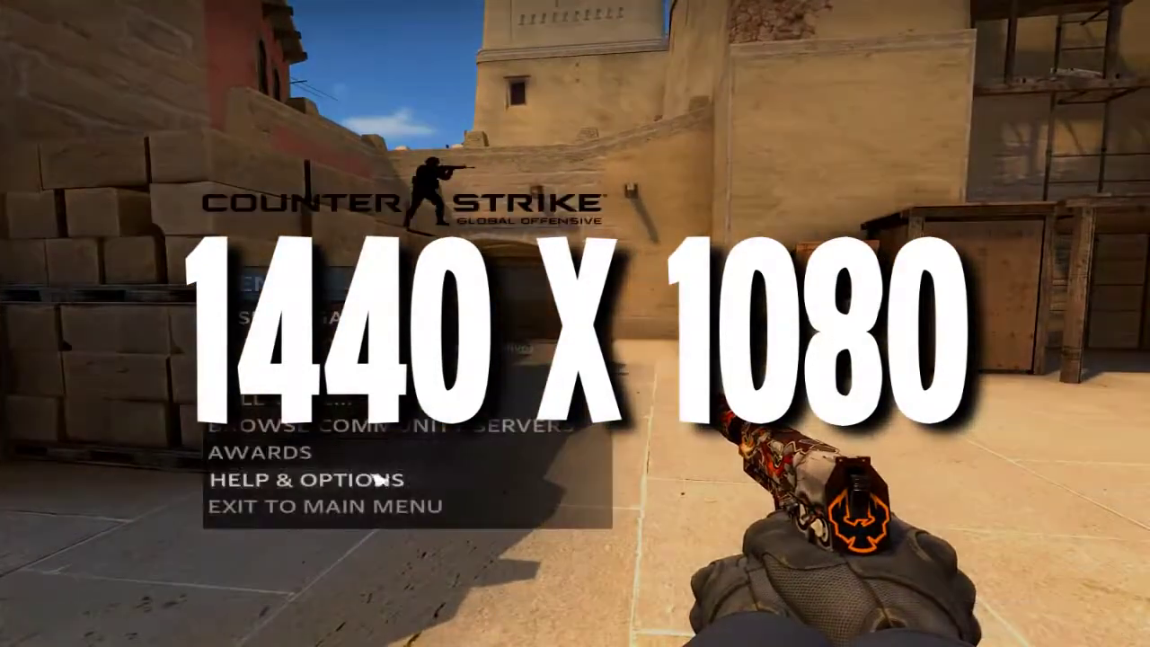
Open Video Settings from Help & Options and expand Resolution to reveal 1440 x 1080
click(377, 477)
click(342, 462)
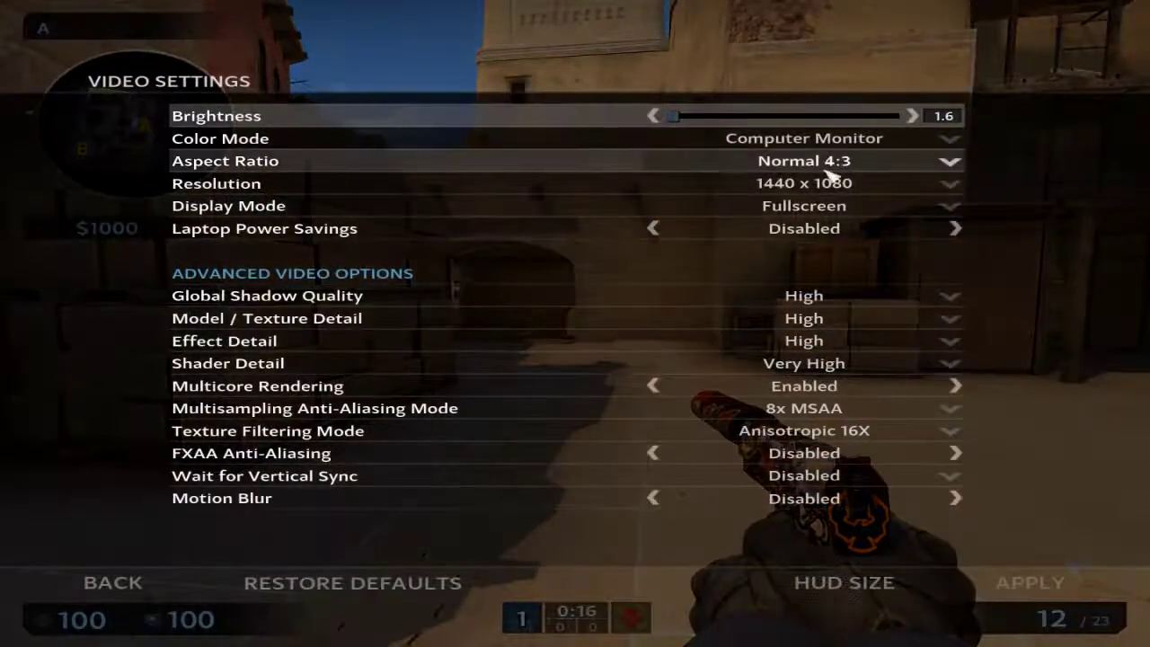
click(841, 184)
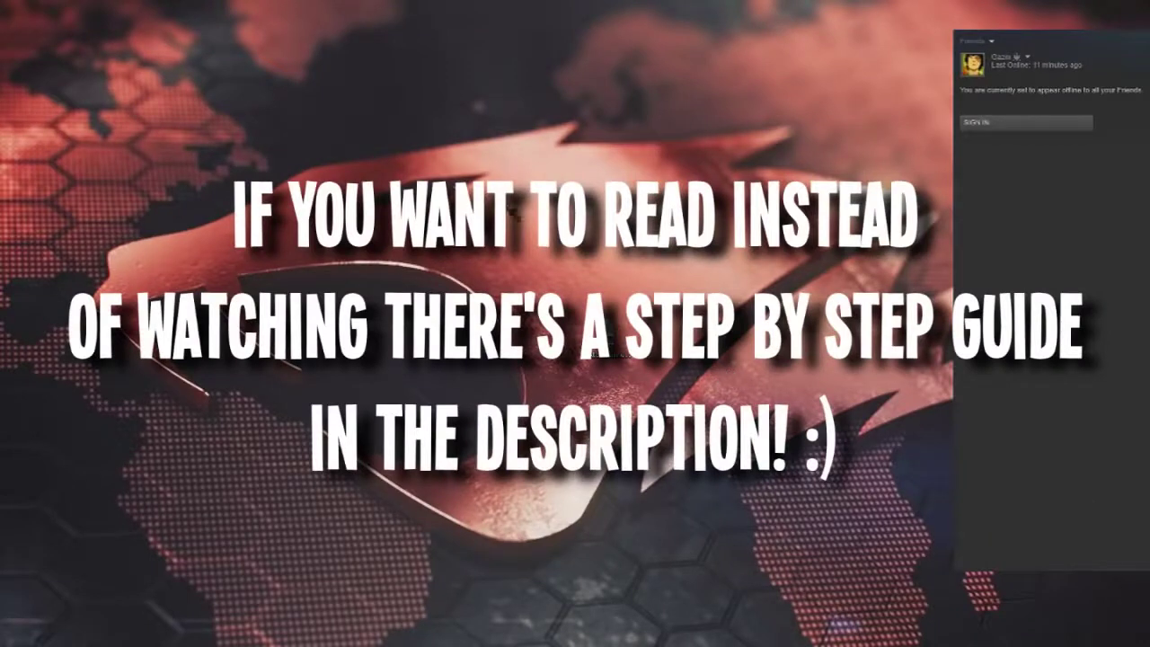
Launch the NVIDIA Control Panel from the desktop's right-click menu
right_click(530, 156)
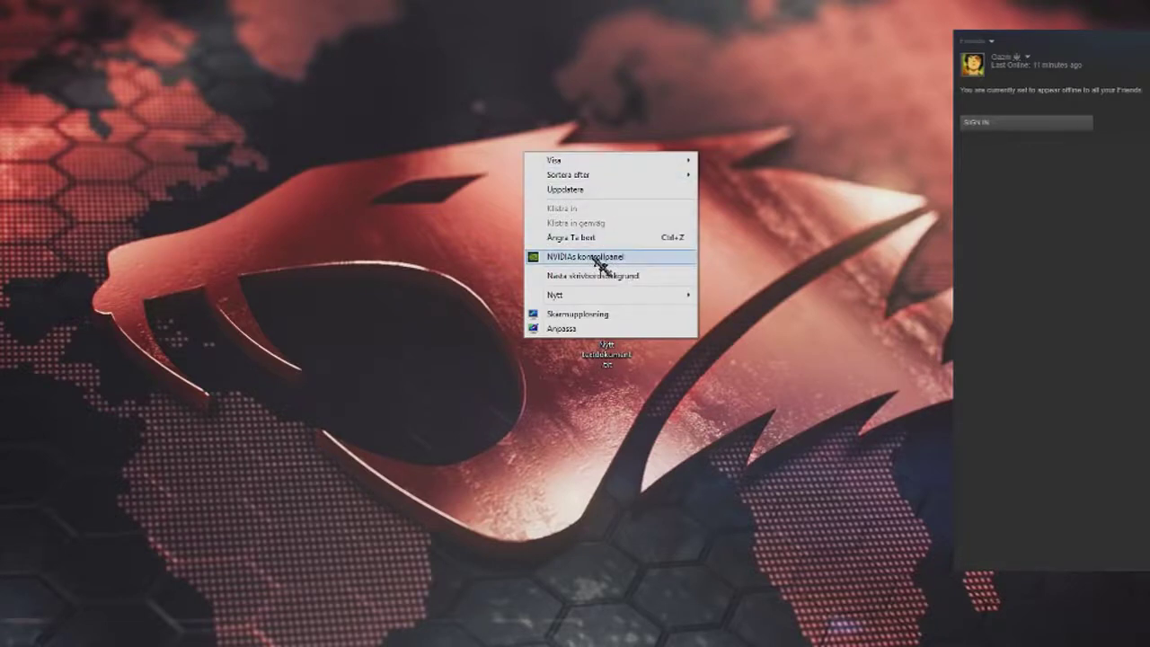
click(598, 260)
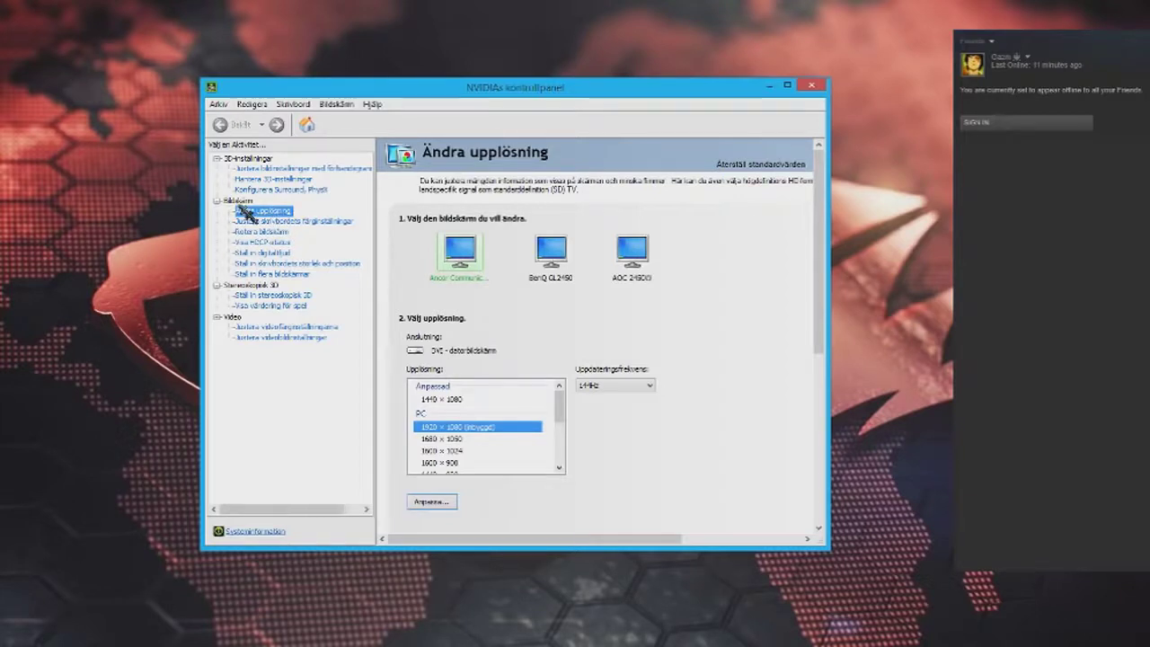
Create a custom resolution with width 1440 (replacing 1920) at 1080, 144 Hz, then close NVIDIA Control Panel
click(441, 505)
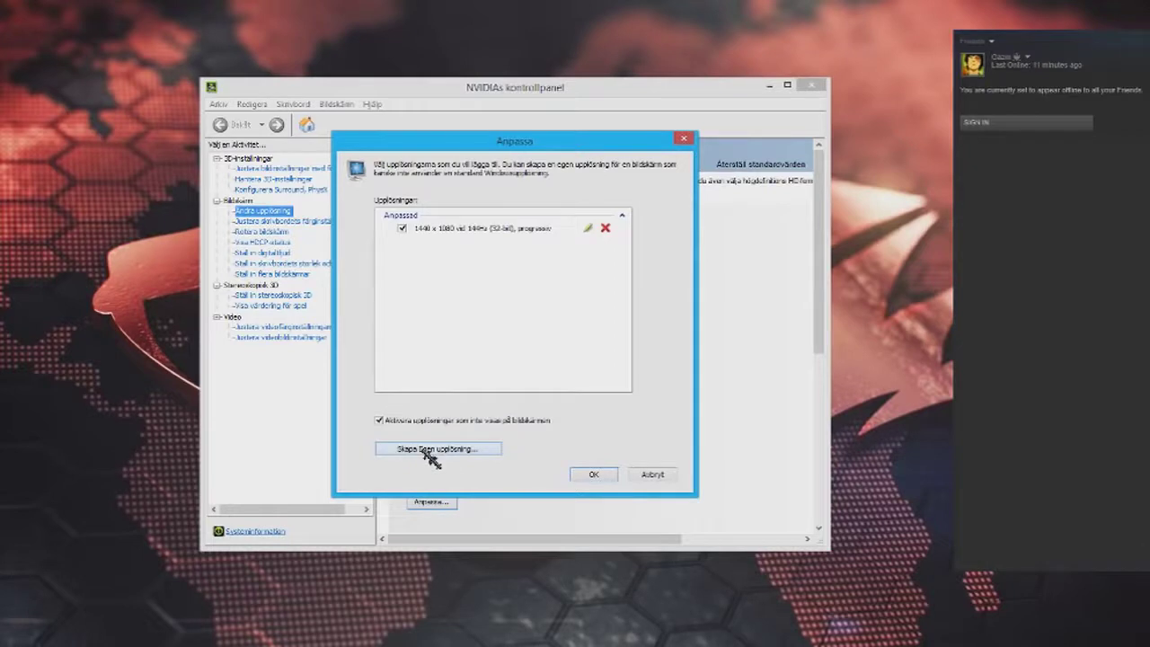
click(426, 452)
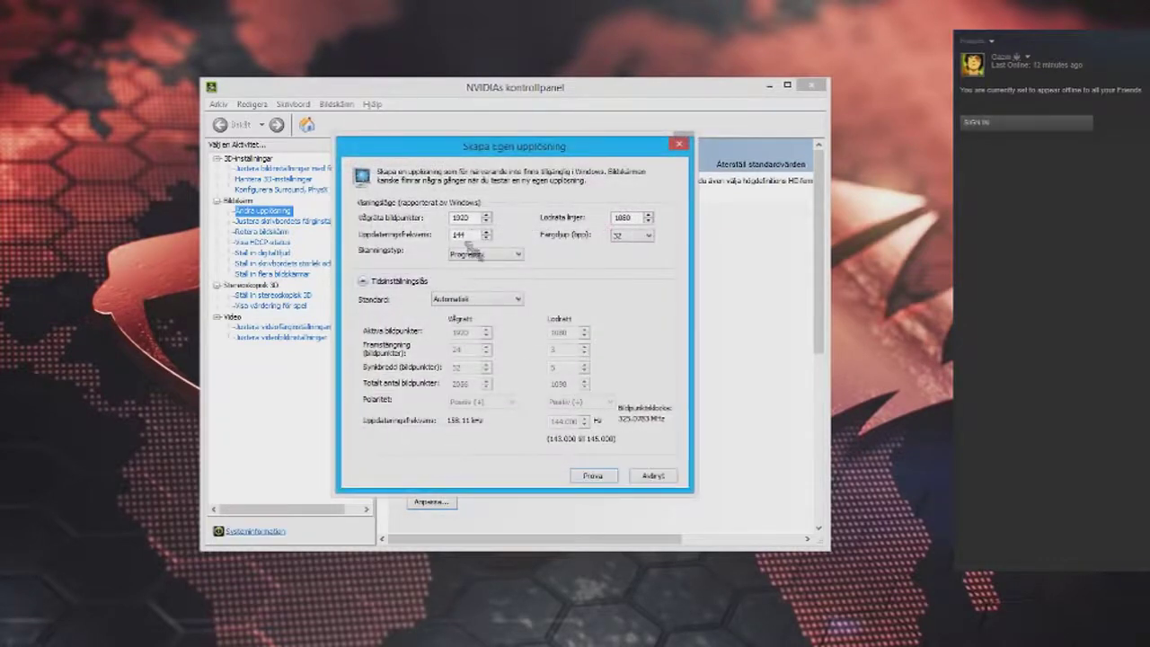
double_click(477, 218)
text(1440)
click(594, 479)
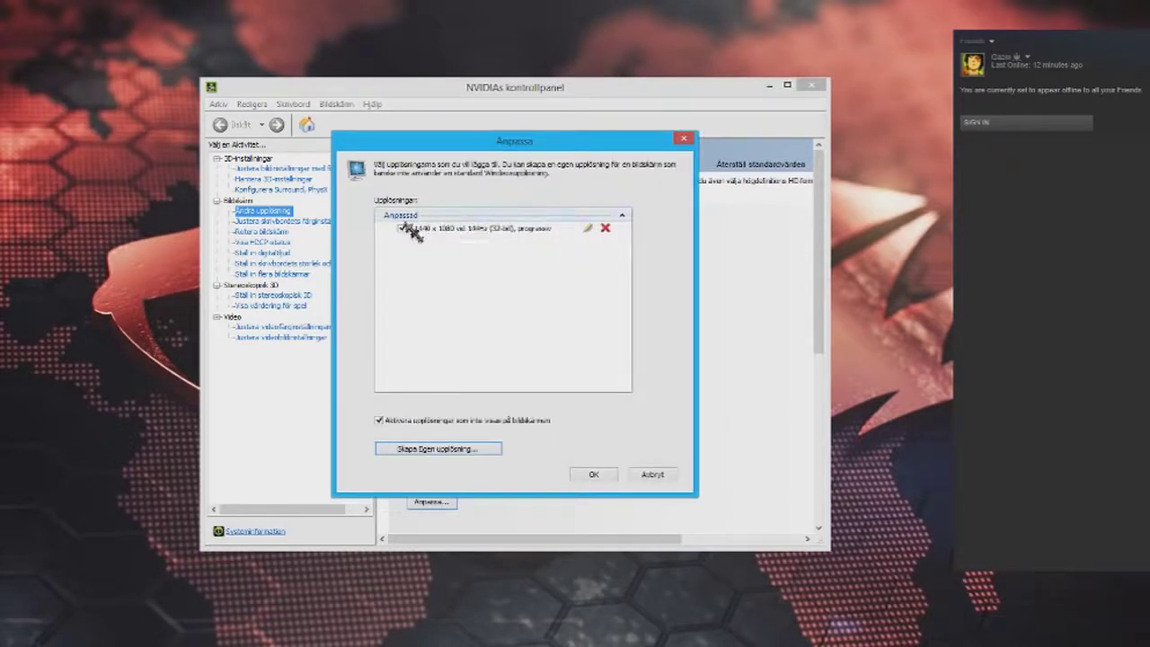
click(593, 474)
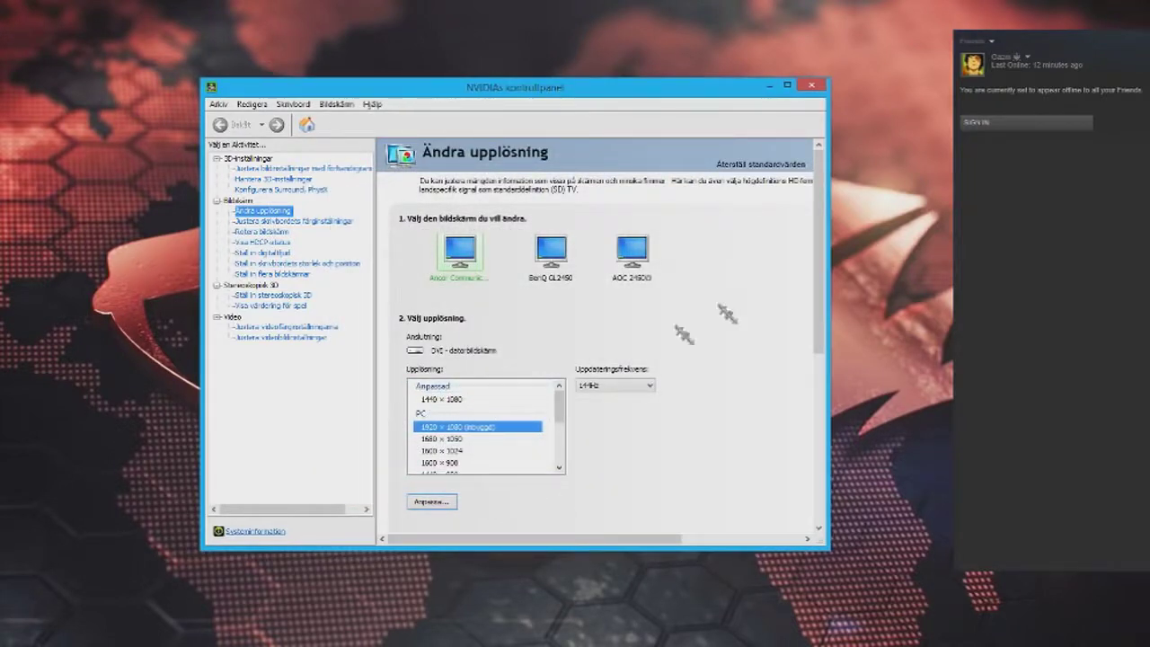
click(811, 90)
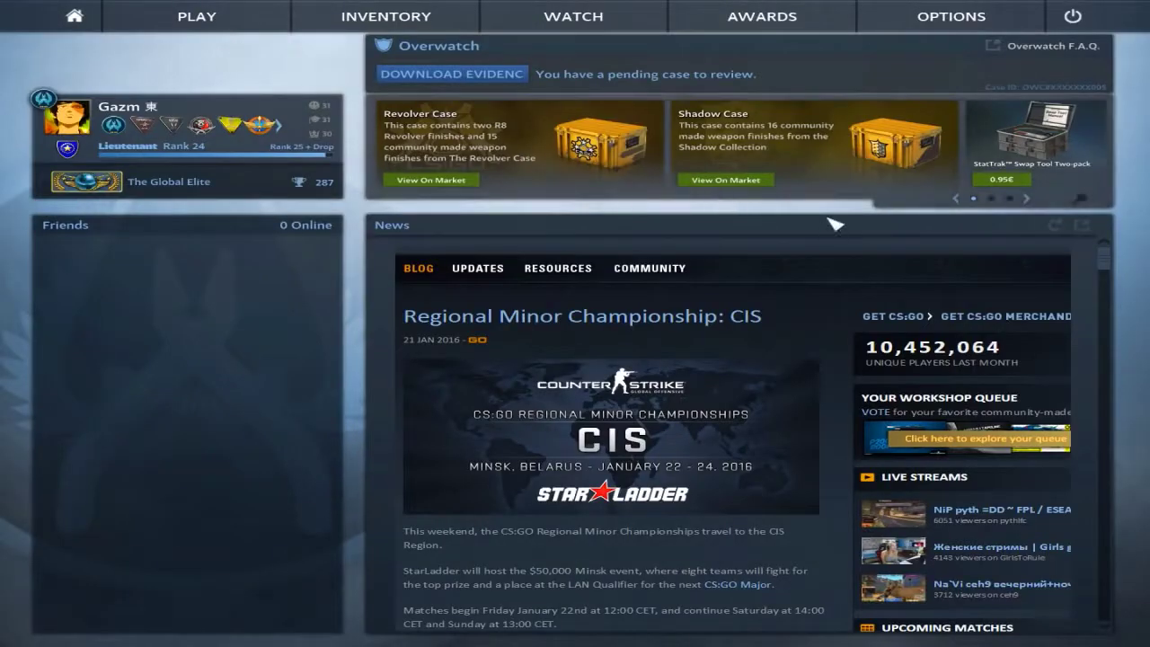
In Options > Video Settings, choose Normal 4:3 aspect ratio and 1440 x 1080 resolution
click(952, 16)
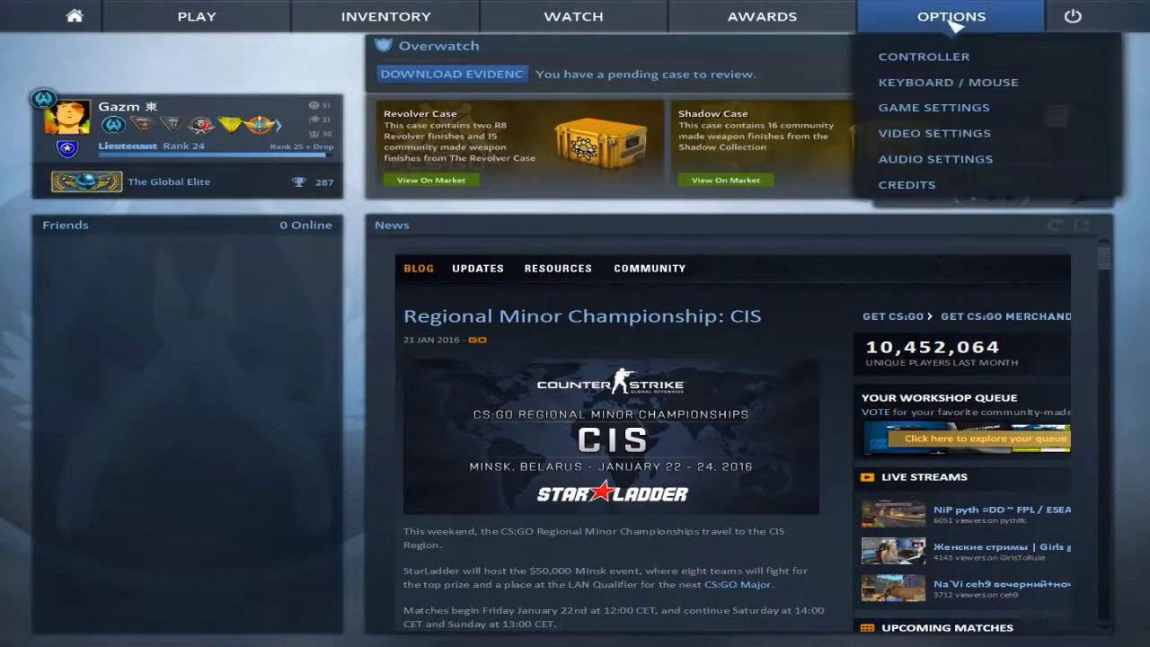
click(944, 135)
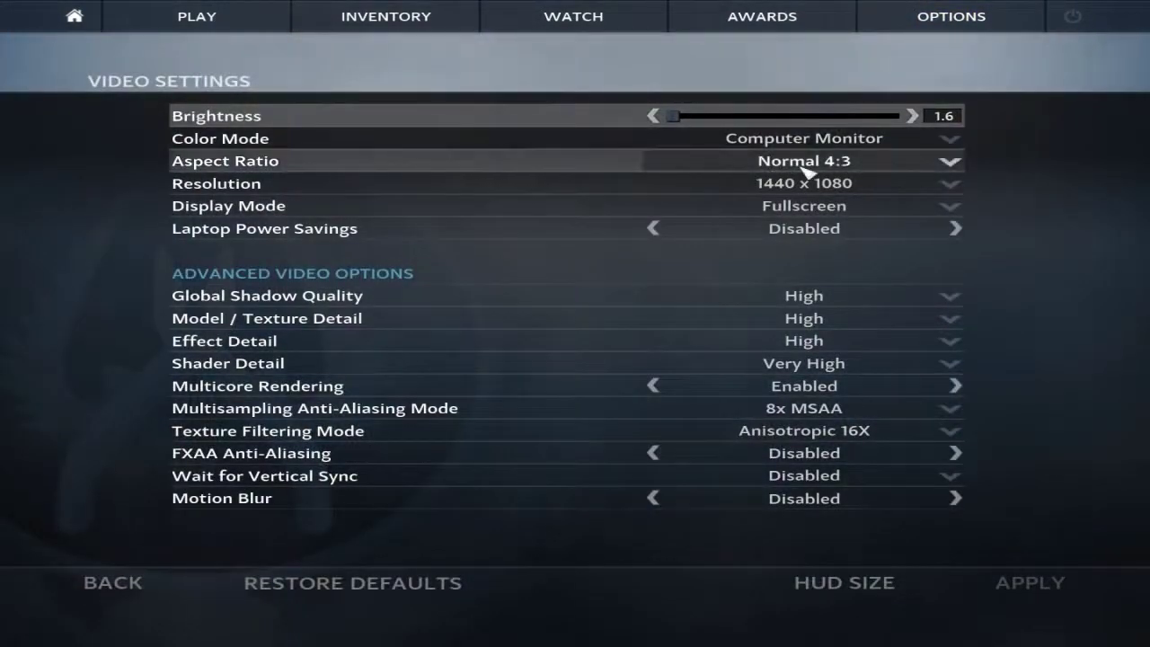
click(807, 164)
click(859, 191)
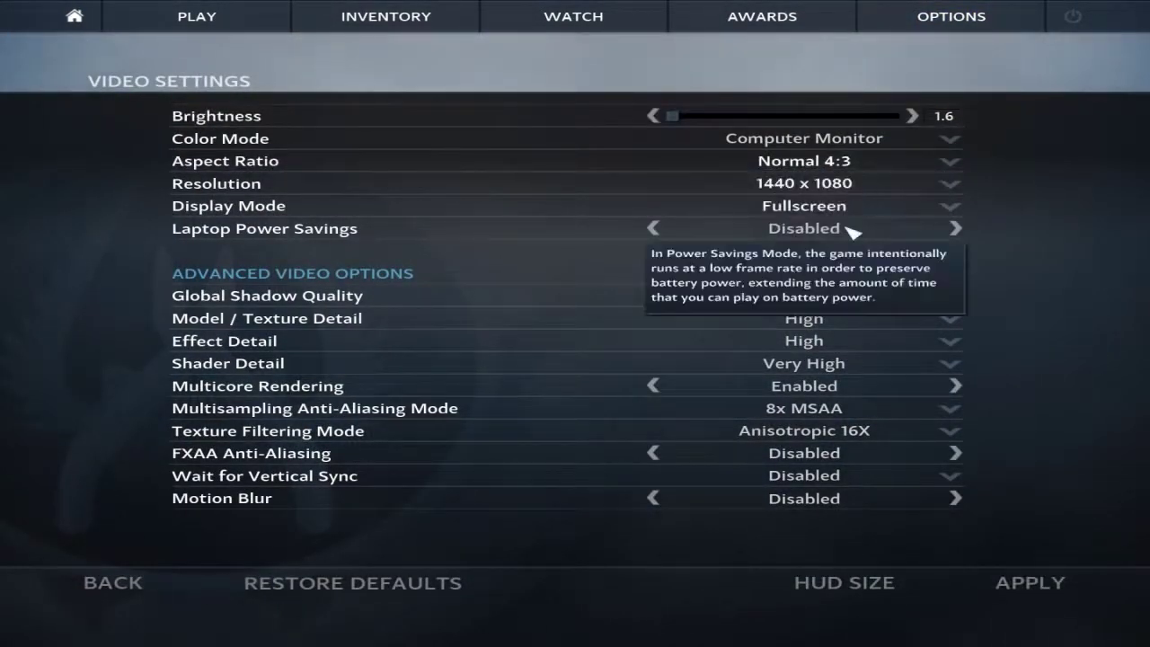
click(855, 185)
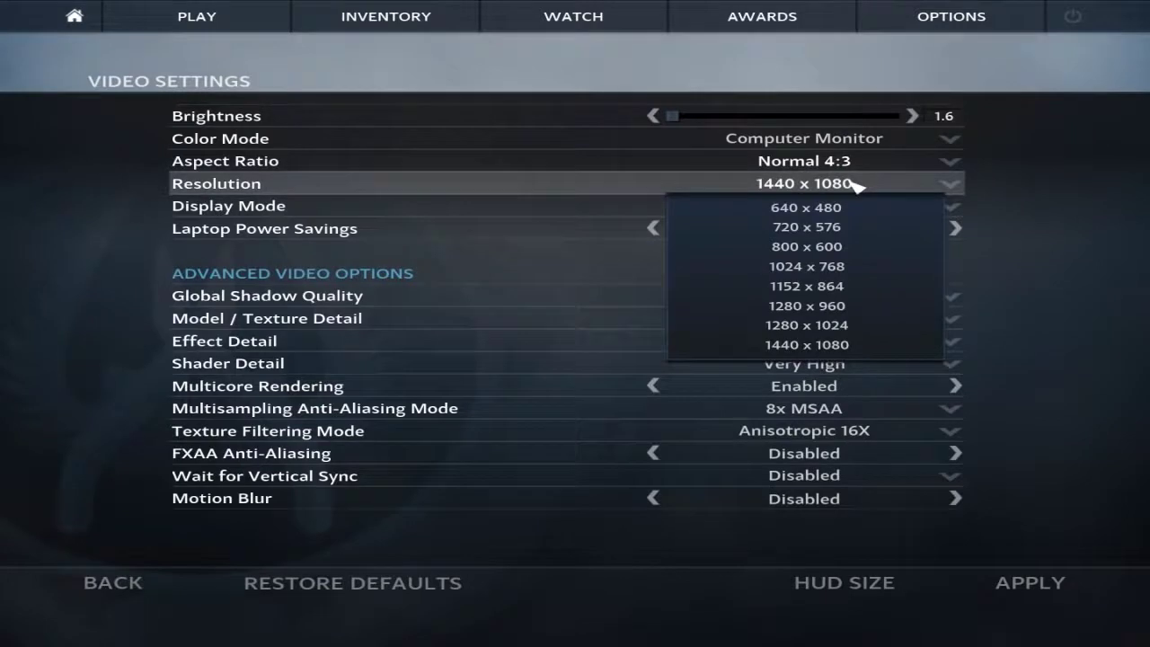
click(807, 345)
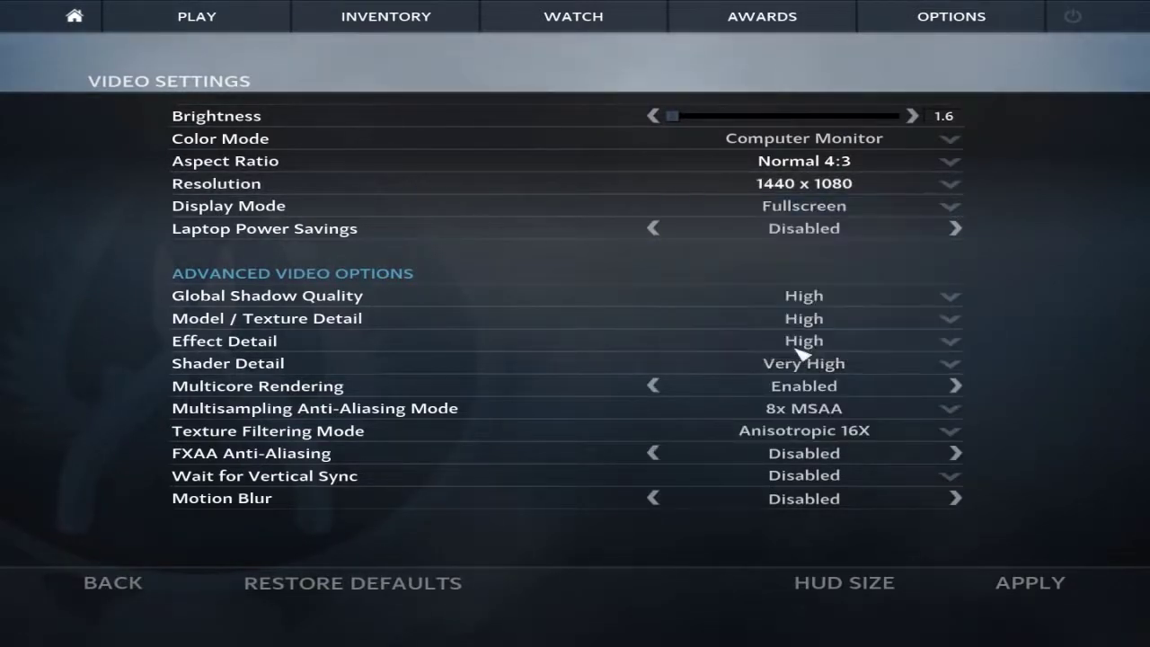
click(87, 581)
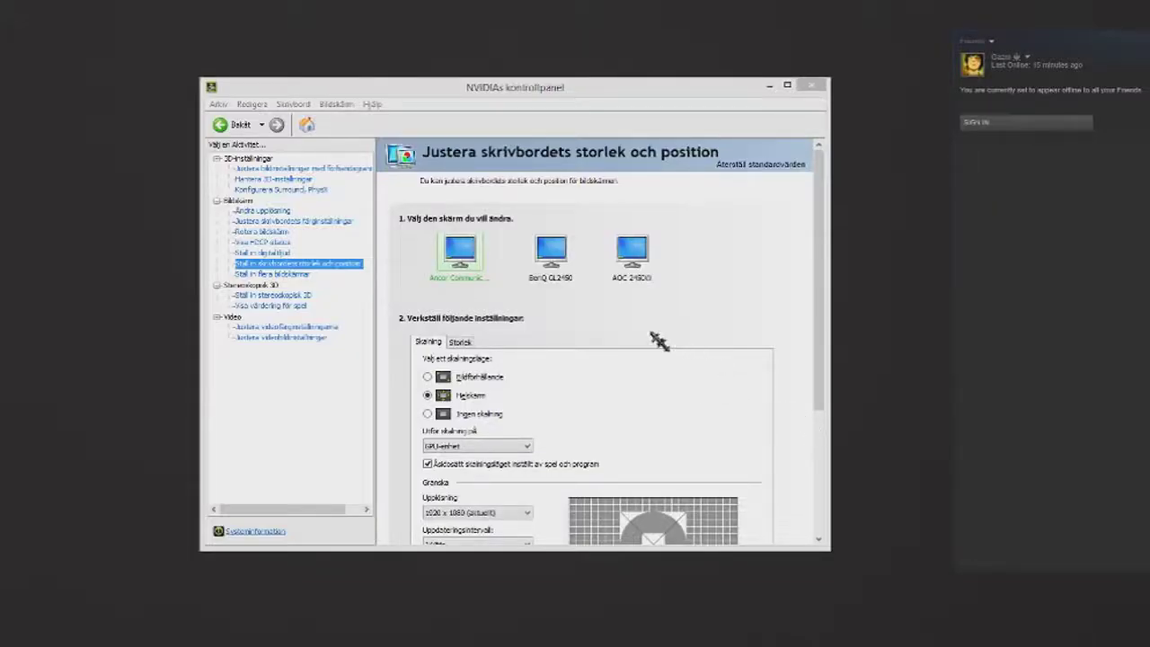
Keep full-screen desktop scaling performed on the GPU, then close NVIDIA Control Panel with Alt+F4
drag(508, 86, 569, 86)
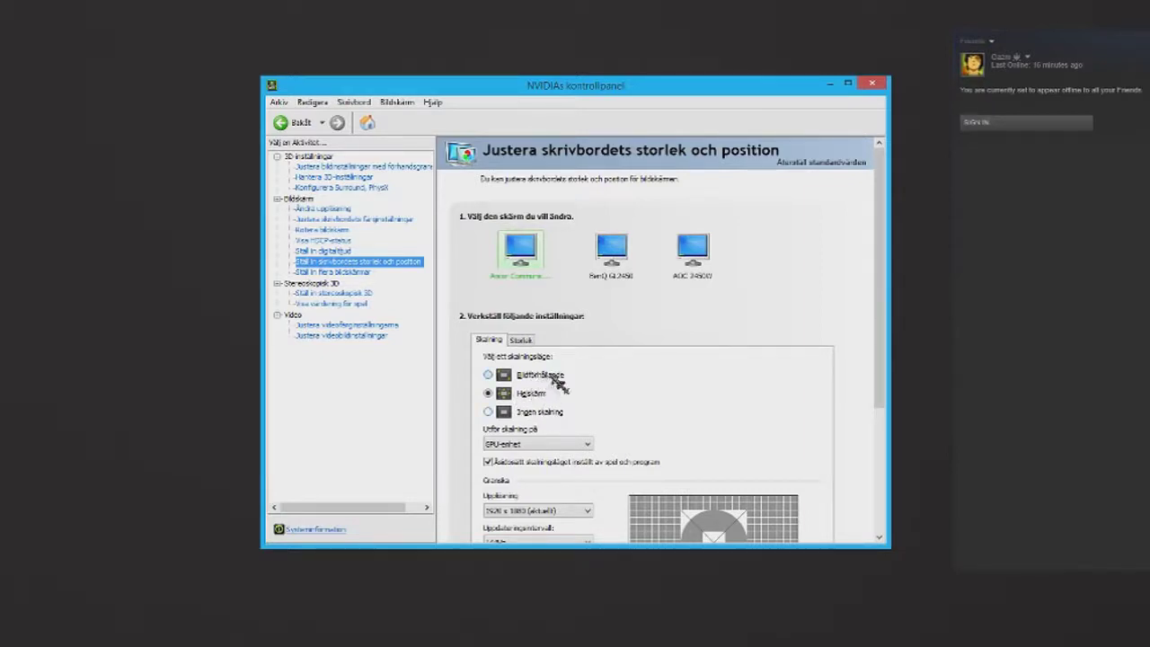
key(alt+F4)
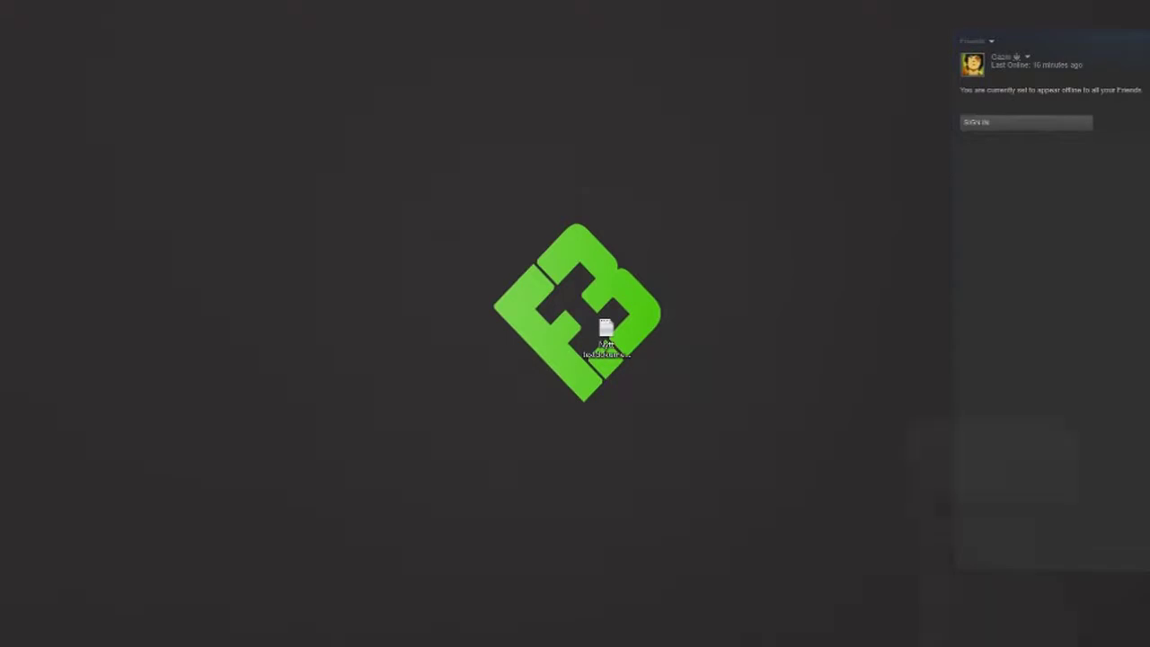
Open the Steam game library from the tray icon
right_click(955, 646)
click(955, 516)
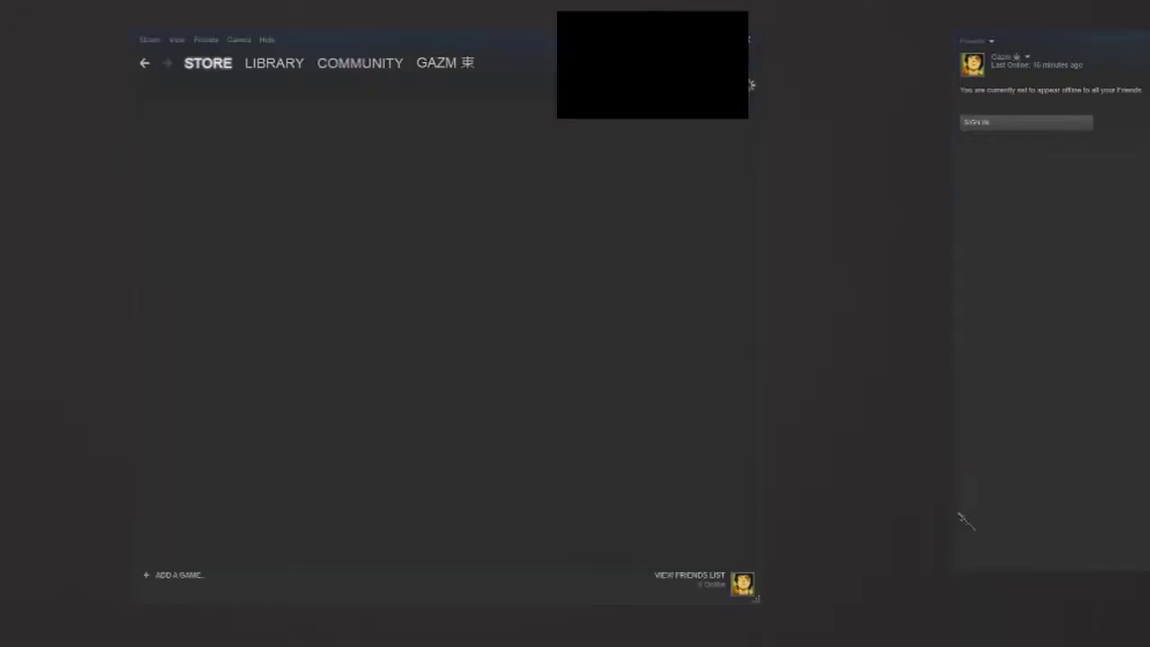
click(249, 58)
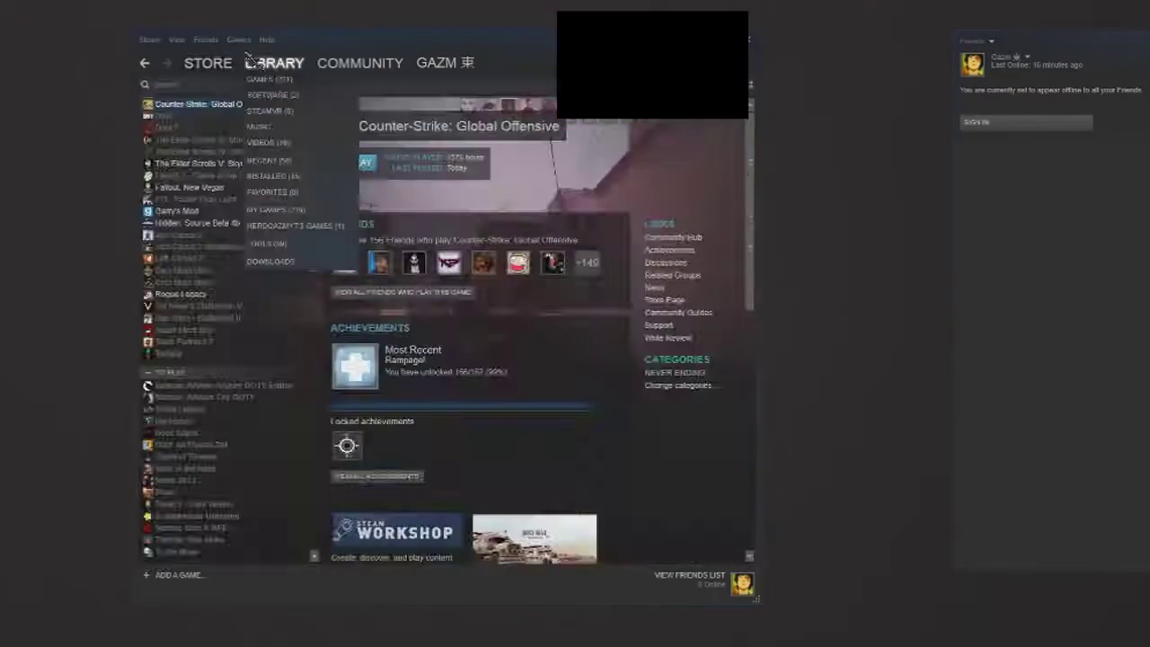
Append -full -w 1440 -h 1080 to Counter-Strike: Global Offensive's launch options
right_click(216, 106)
click(257, 290)
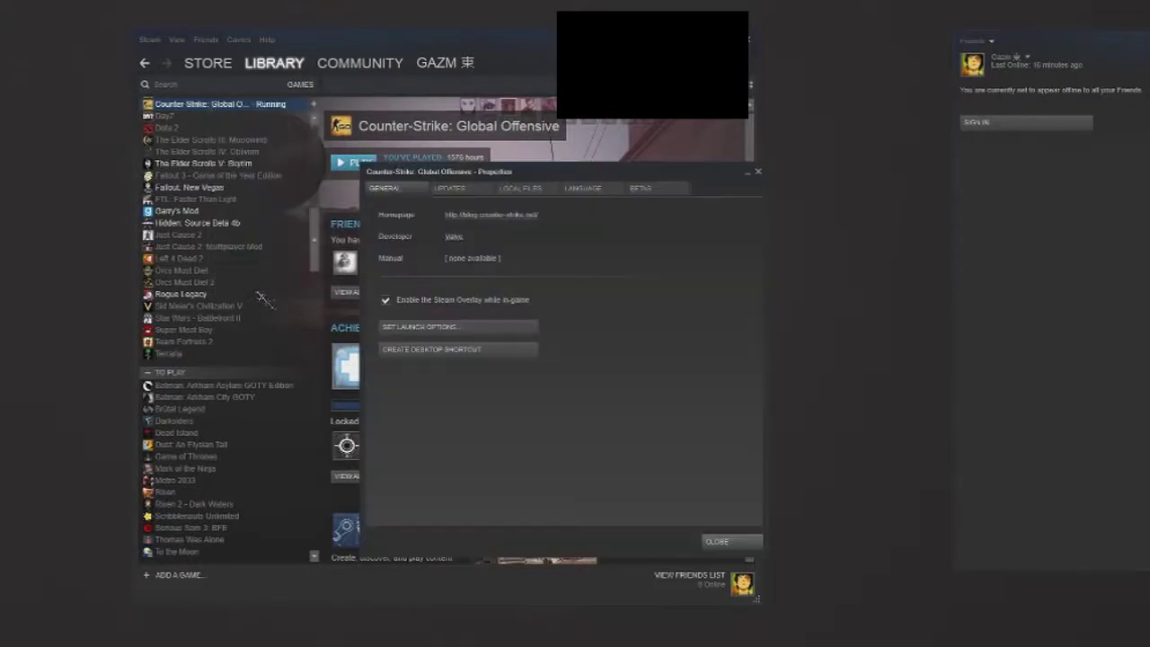
click(459, 326)
drag(696, 311, 733, 331)
text(-full -w)
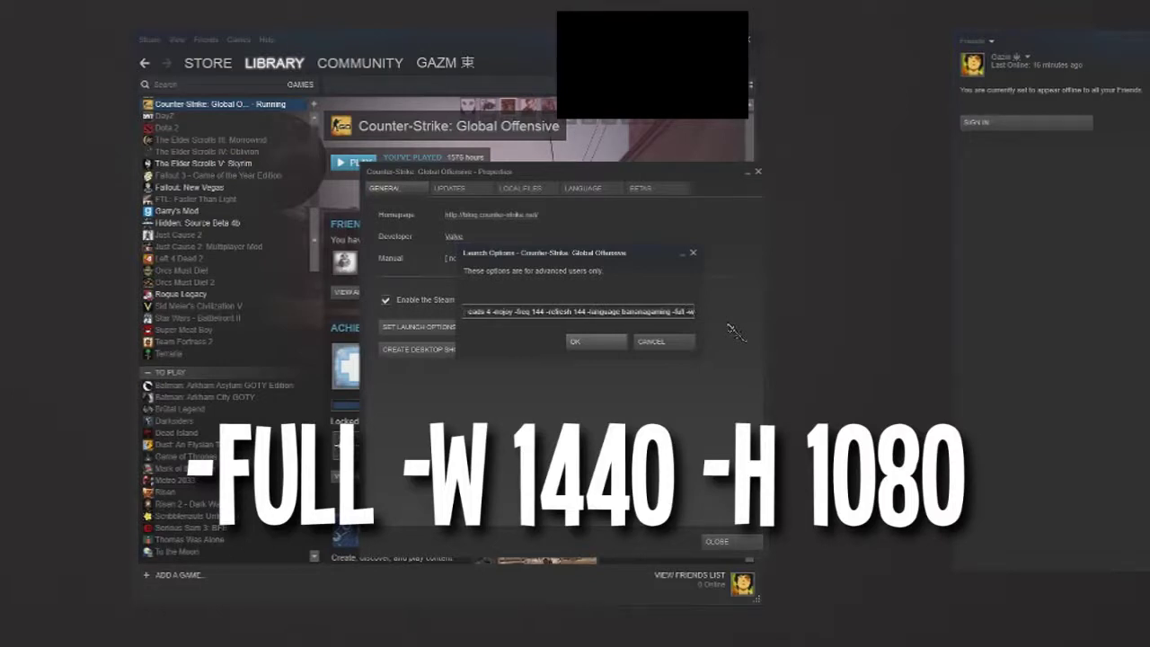
text( 1440)
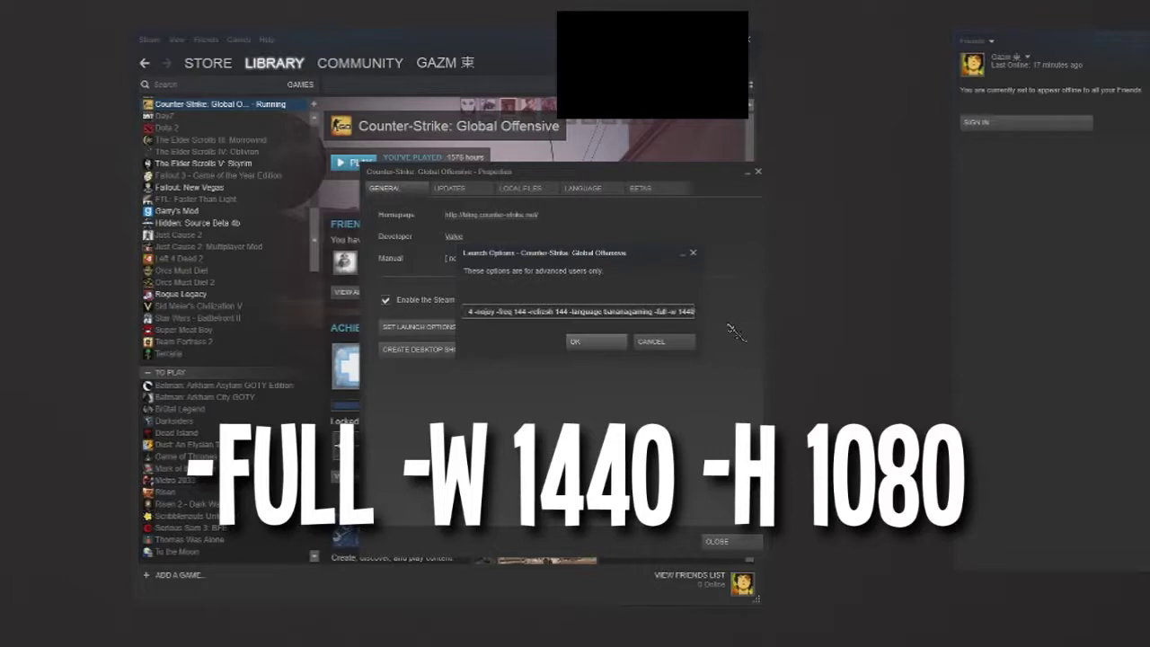
text( -)
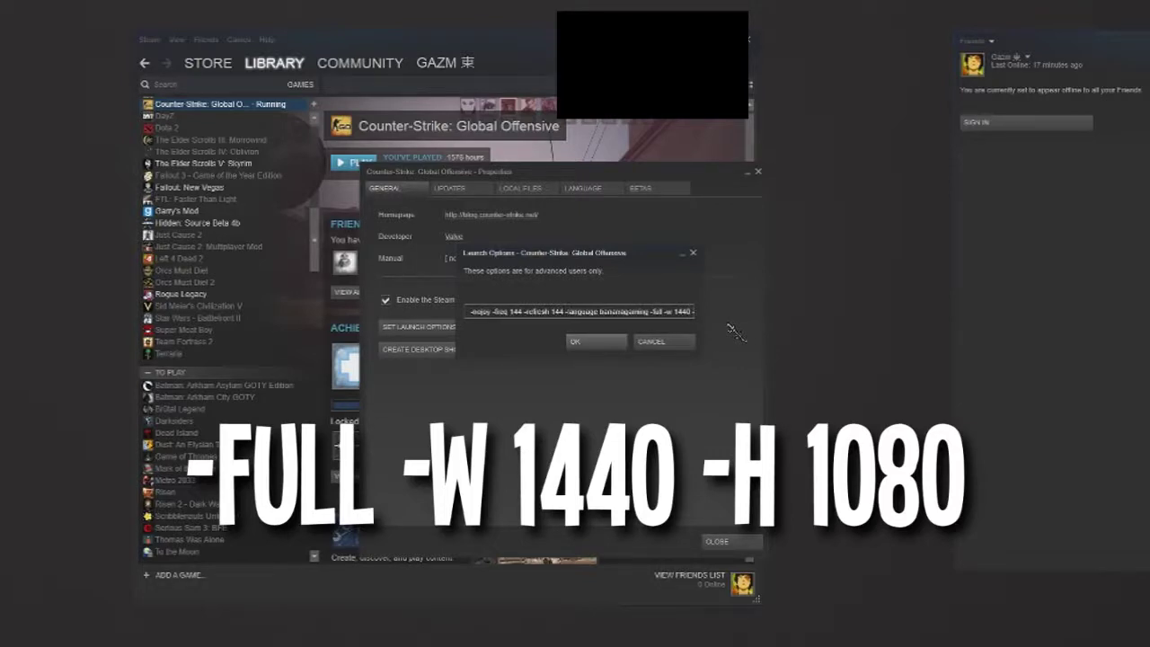
text(h)
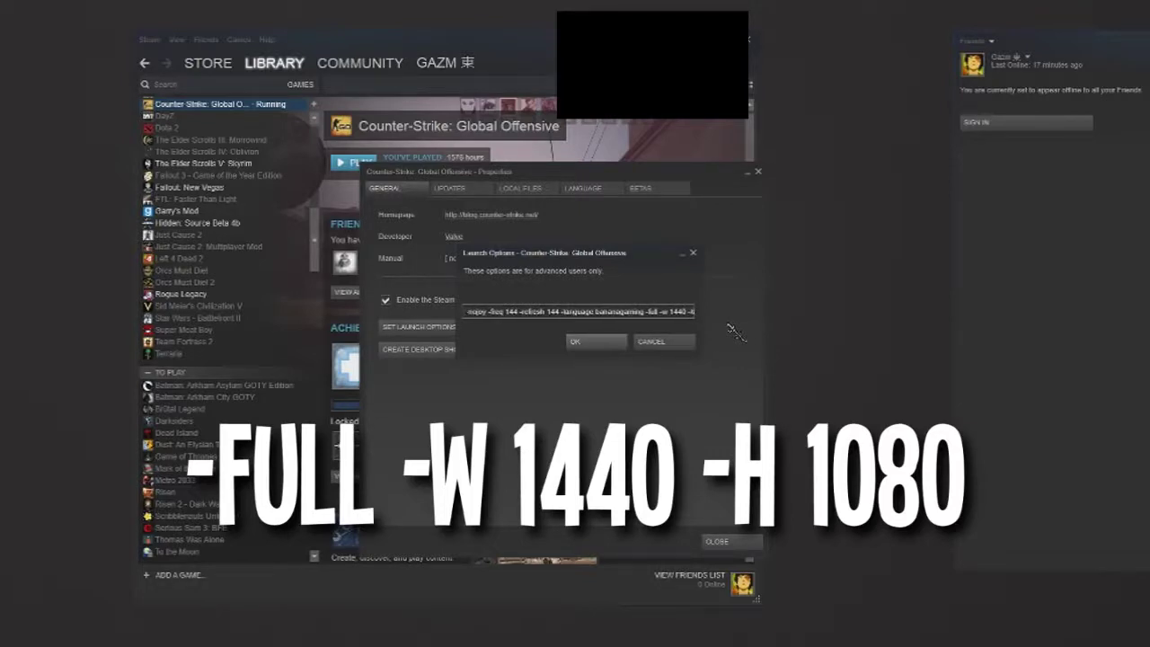
text( 1080)
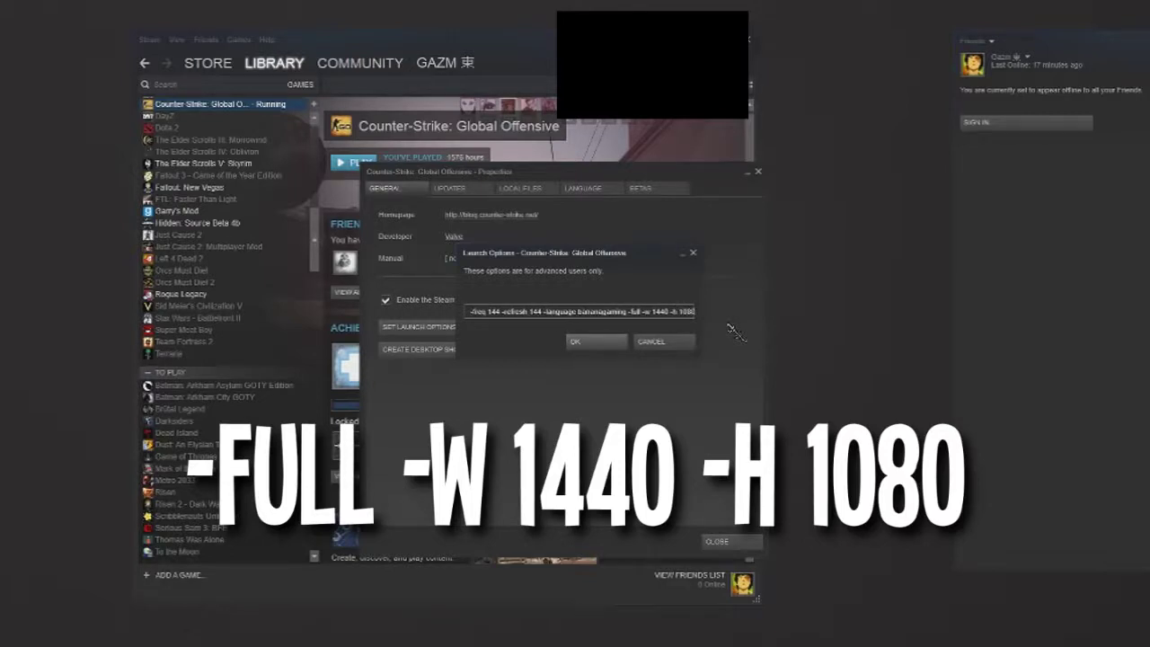